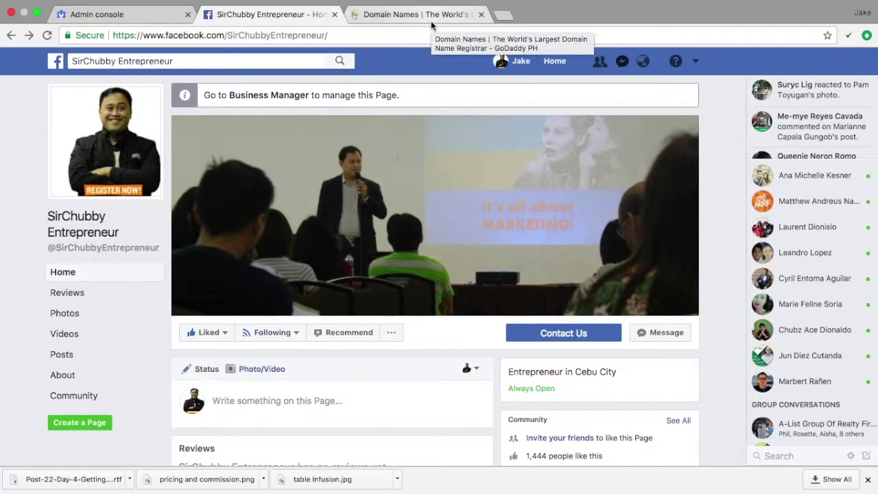
# - Switch to the GoDaddy tab and start creating a new account from the Sign In menu
pyautogui.click(385, 16)
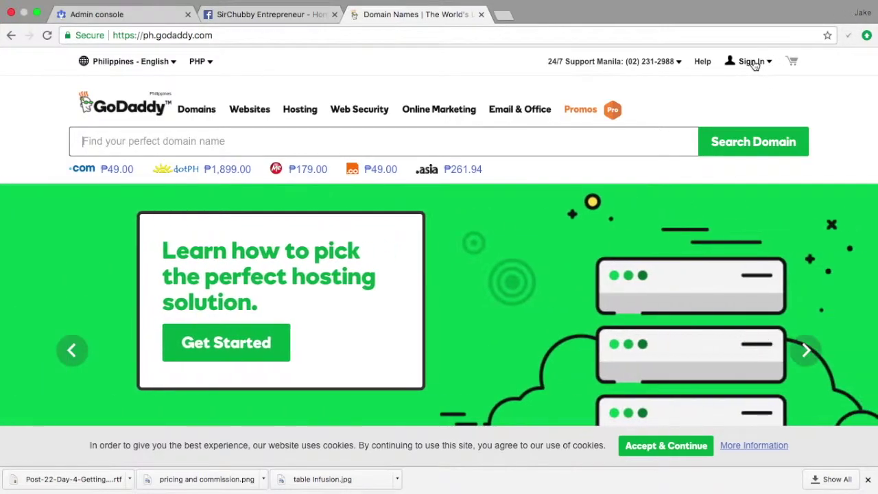
pyautogui.click(753, 62)
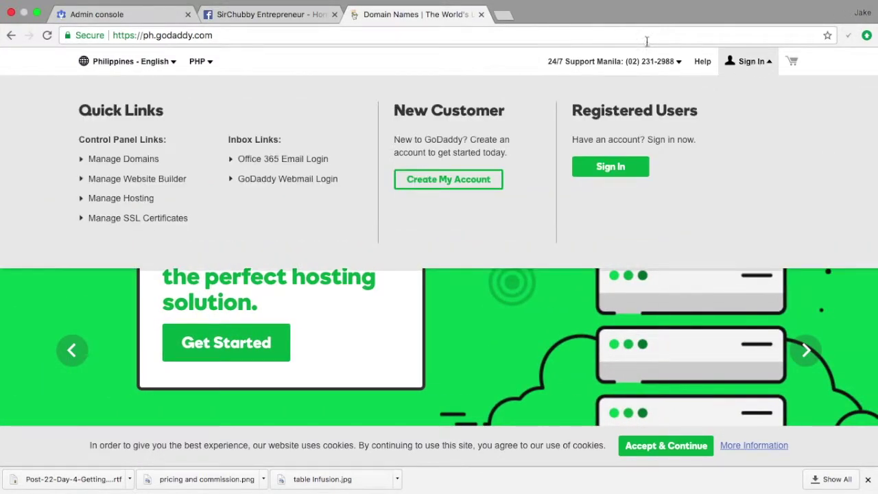
pyautogui.click(439, 190)
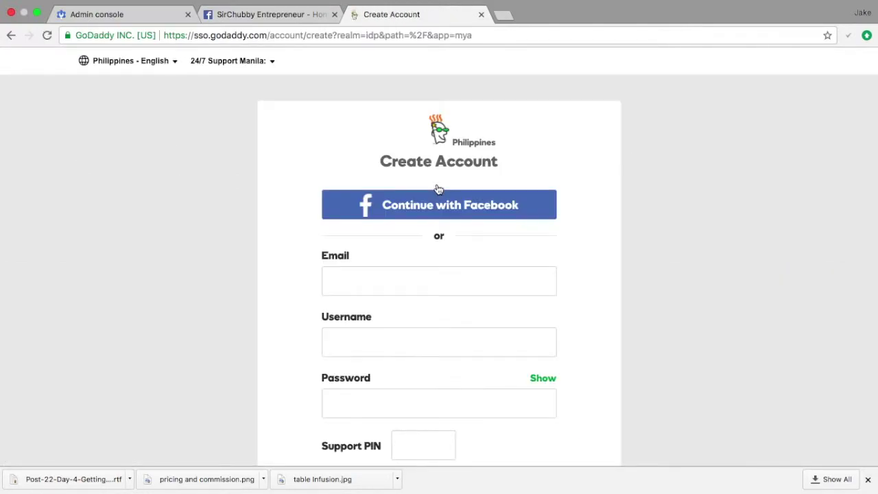
pyautogui.scroll(-5, 472, 168)
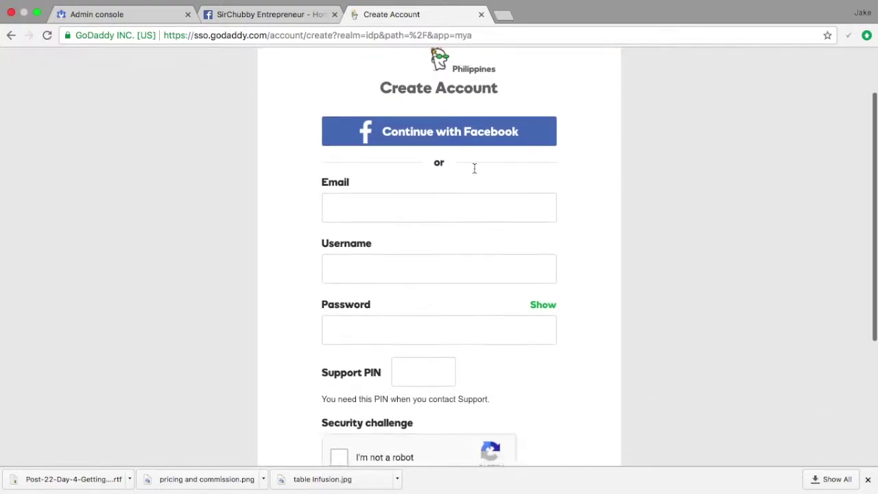
pyautogui.scroll(3, 415, 130)
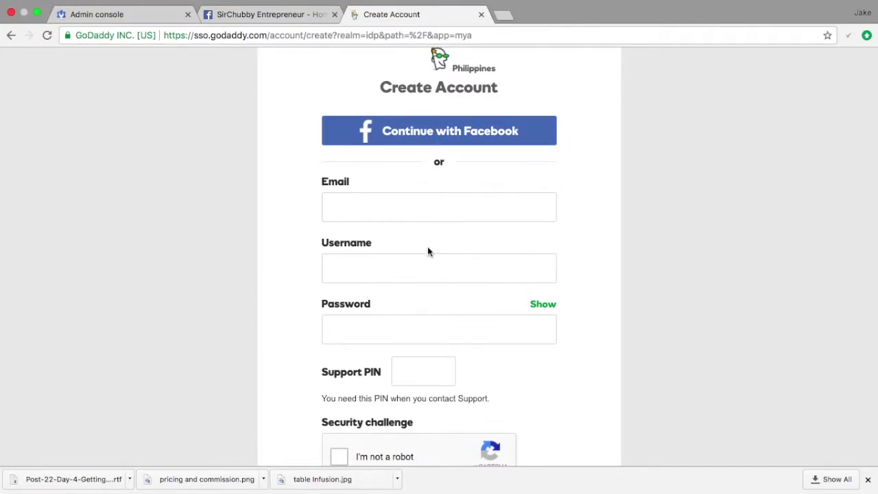
# - Enter the account e-mail address, accept the prefilled username and start the password field
pyautogui.click(439, 220)
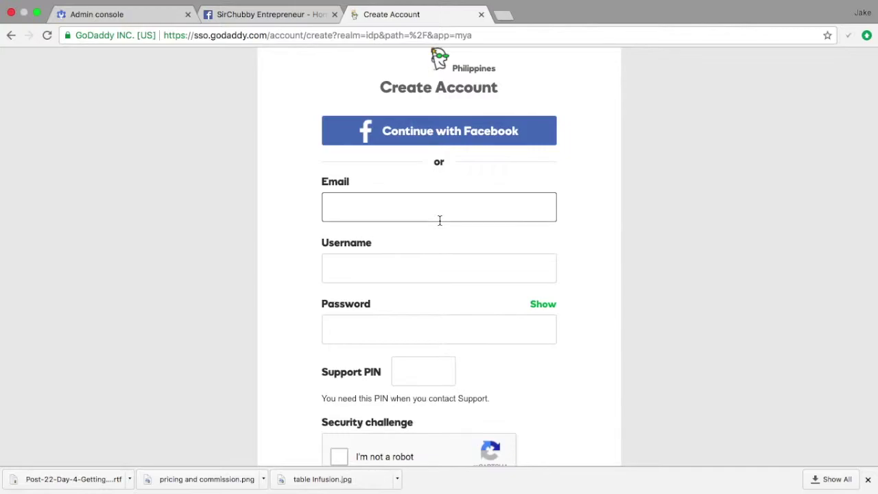
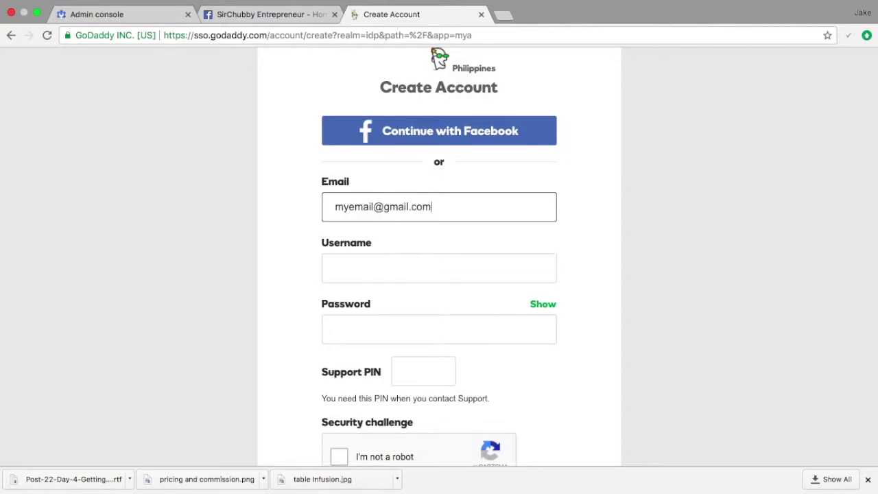
pyautogui.press('Tab')
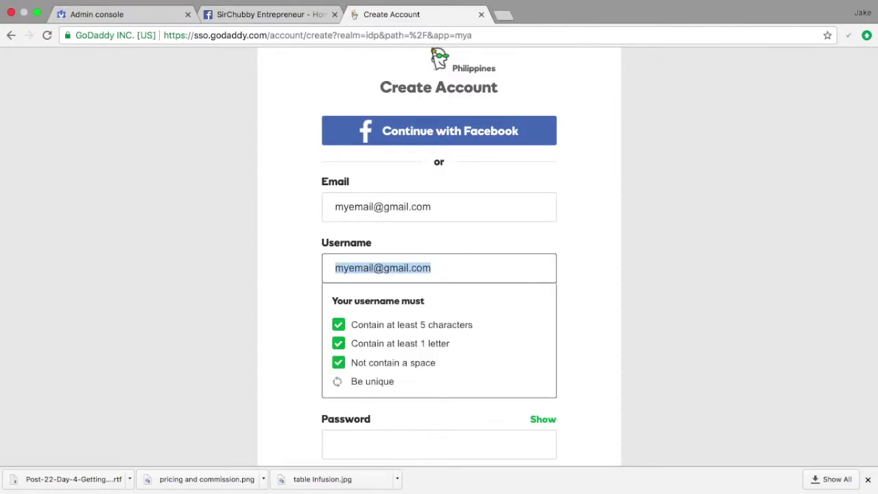
pyautogui.click(568, 273)
pyautogui.click(464, 325)
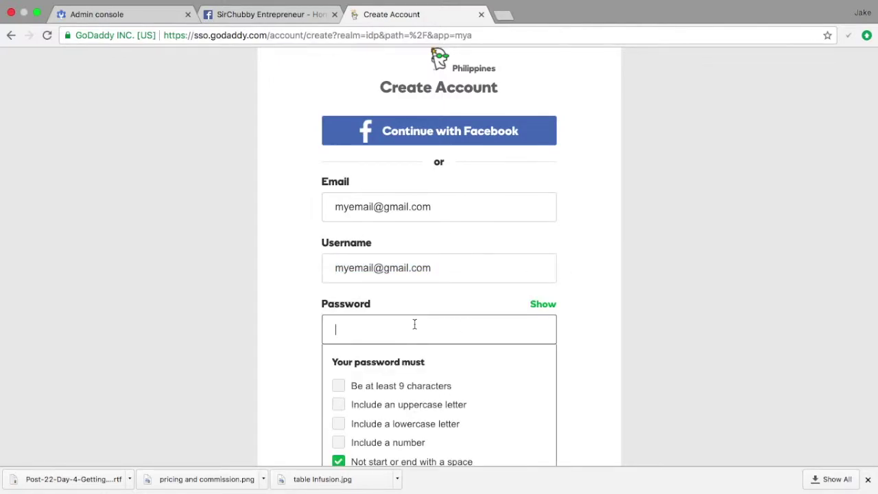
pyautogui.click(638, 317)
pyautogui.scroll(-4, 638, 316)
pyautogui.scroll(-2, 638, 317)
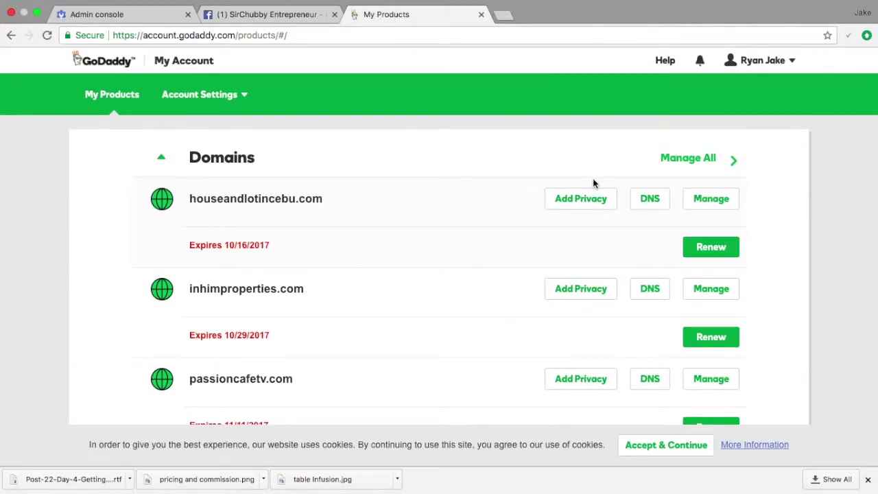
pyautogui.scroll(-1, 593, 181)
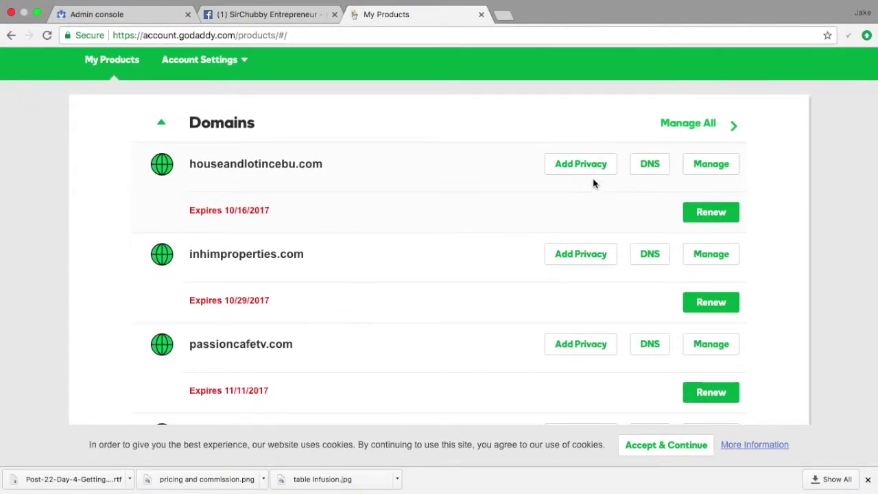
pyautogui.scroll(1, 595, 182)
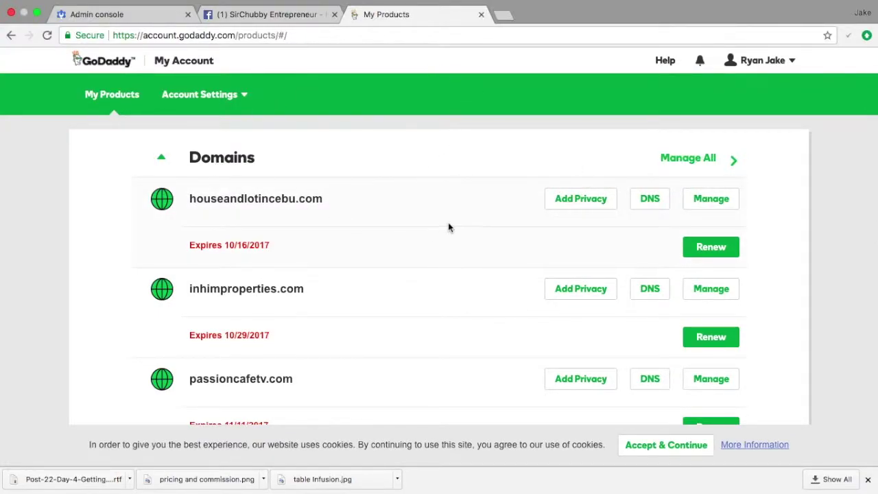
pyautogui.scroll(-5, 631, 258)
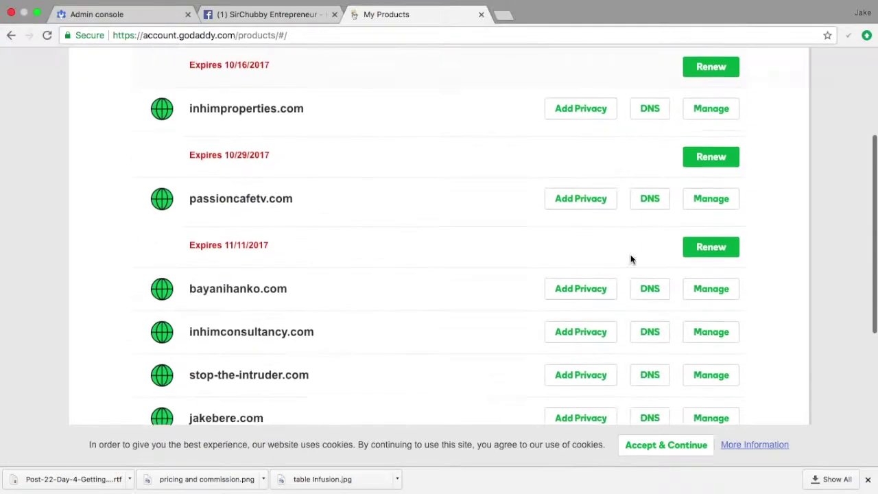
pyautogui.scroll(2, 634, 271)
pyautogui.scroll(4, 638, 282)
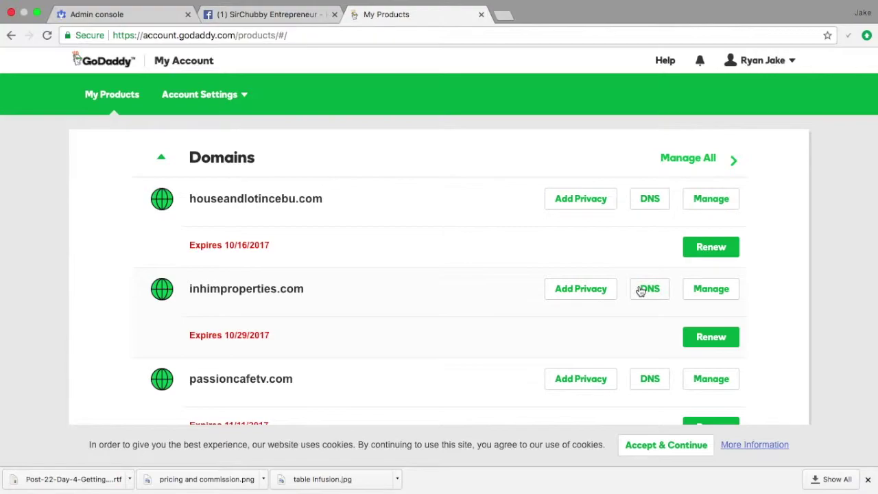
pyautogui.scroll(-3, 640, 291)
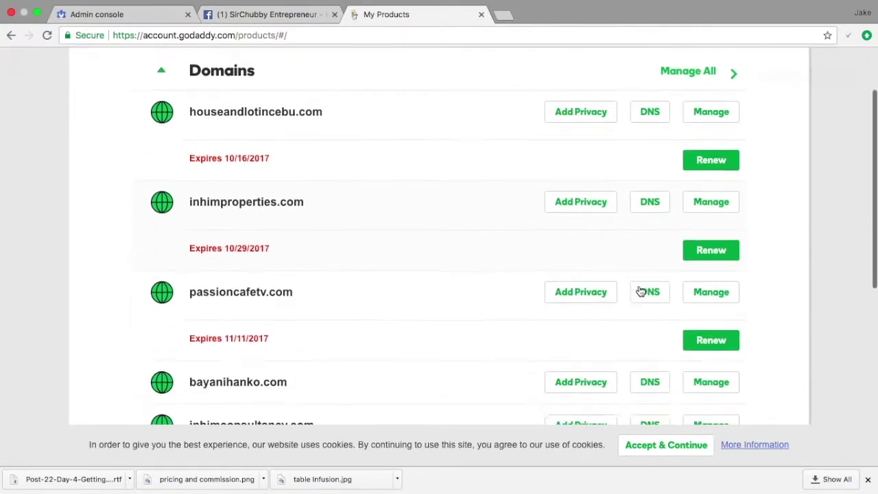
pyautogui.scroll(-12, 640, 291)
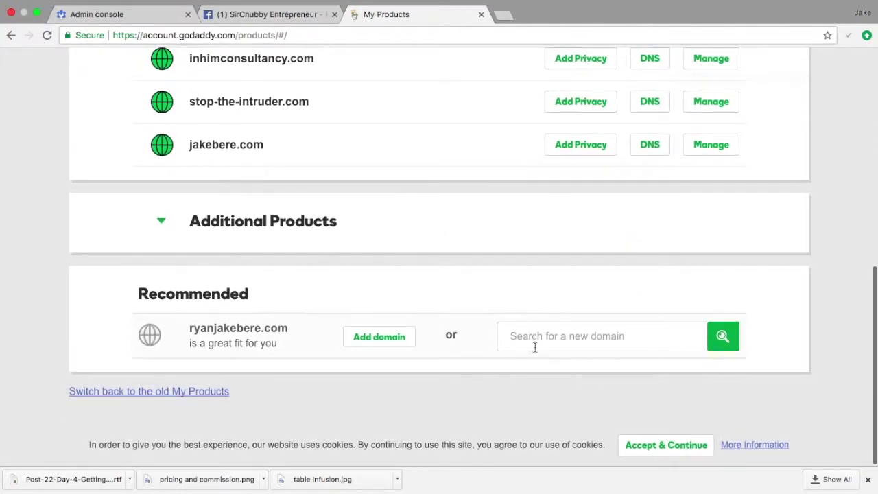
pyautogui.click(538, 337)
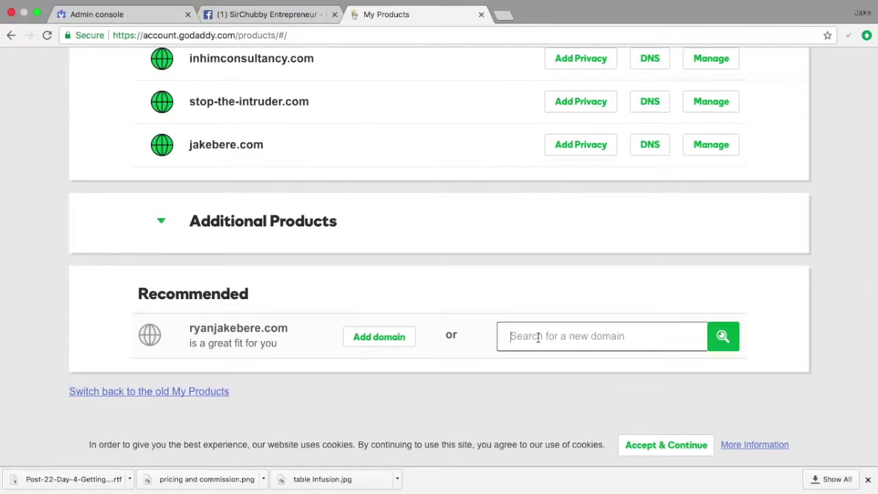
pyautogui.write('www')
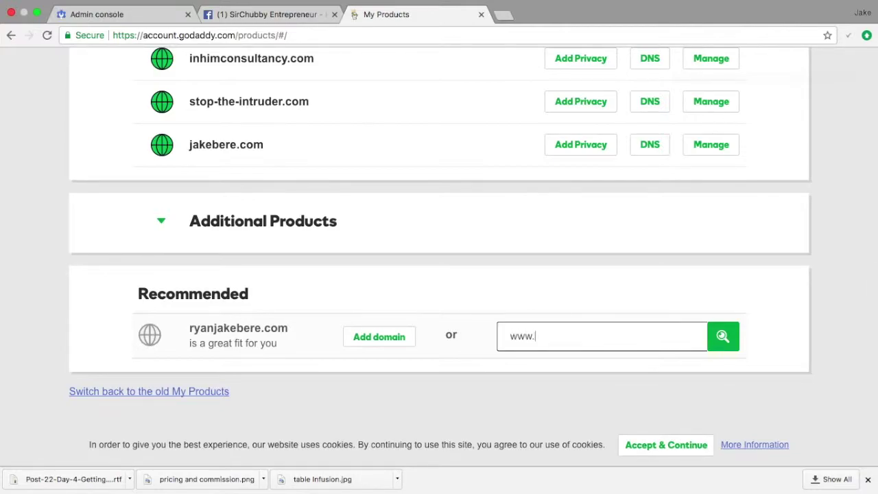
pyautogui.write('.mydomain')
pyautogui.write('cebu.com')
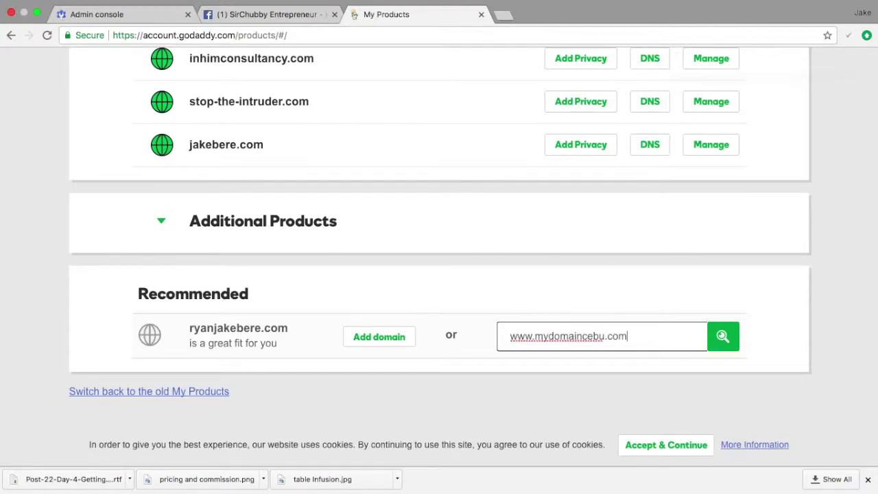
pyautogui.click(721, 346)
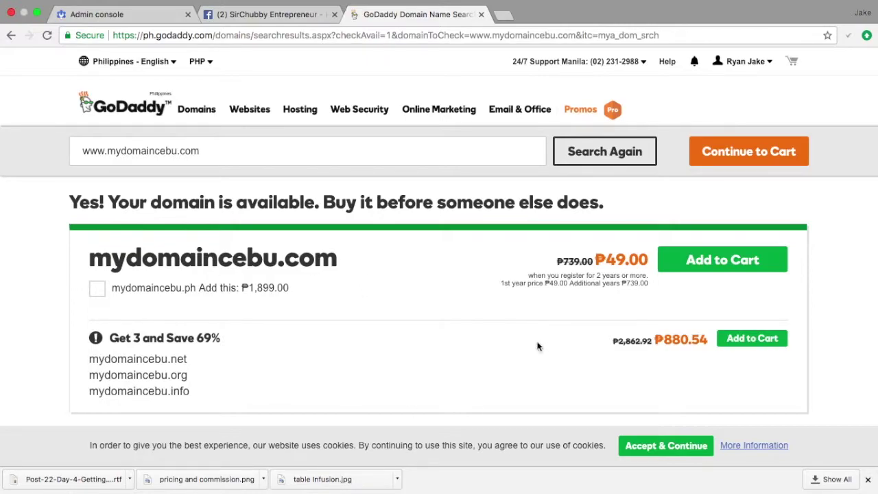
# - Add mydomaincebu.com with Privacy Protection, skip the email add-on, and continue with these options
pyautogui.click(759, 155)
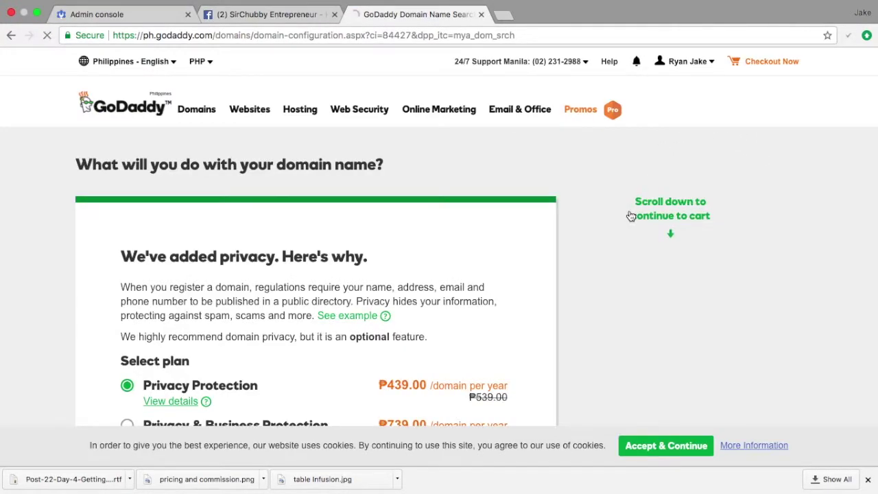
pyautogui.scroll(-5, 628, 212)
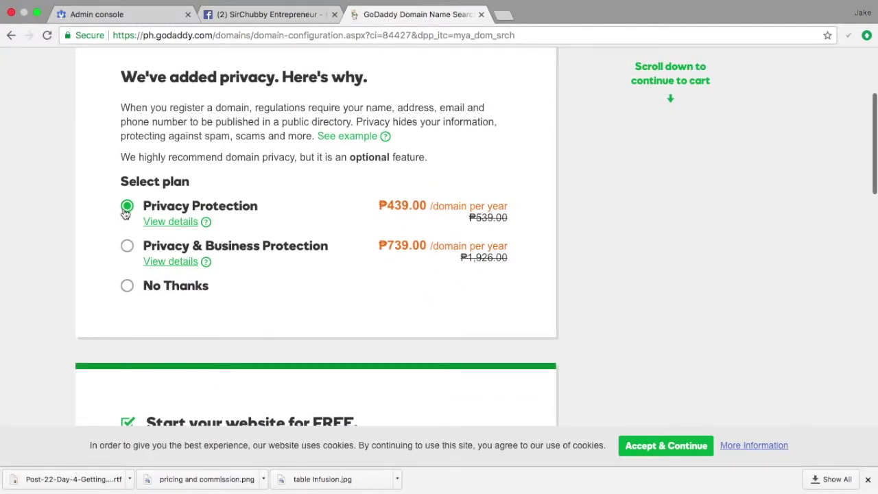
pyautogui.scroll(2, 232, 241)
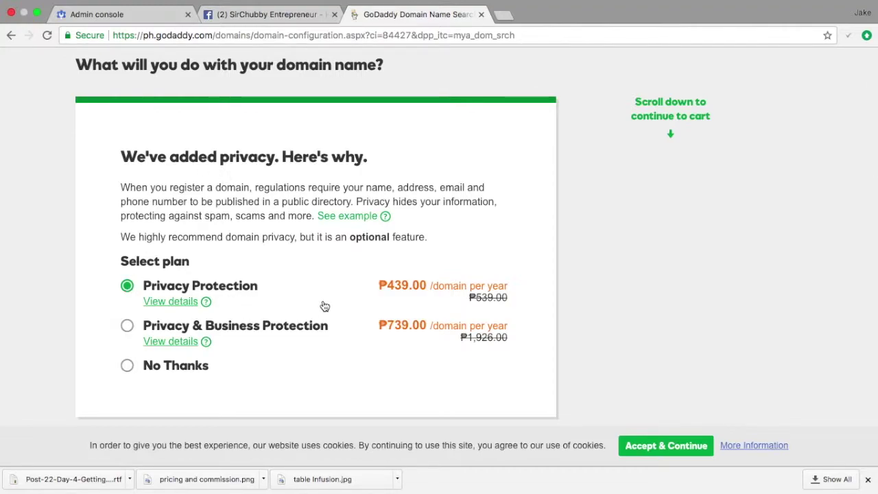
pyautogui.scroll(-2, 217, 333)
pyautogui.scroll(-4, 217, 333)
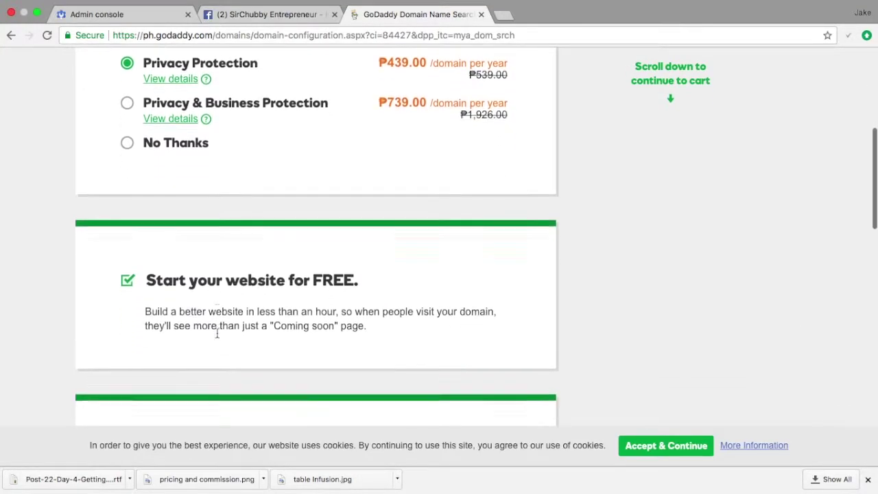
pyautogui.scroll(-2, 217, 334)
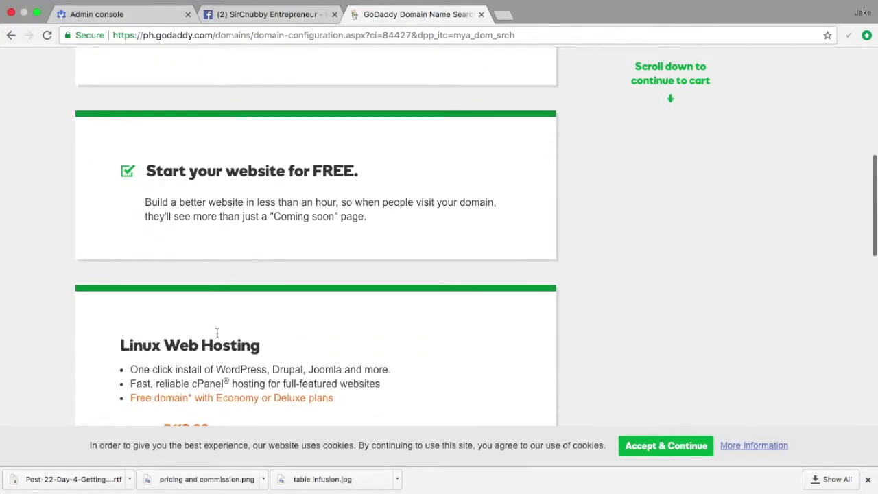
pyautogui.scroll(-10, 180, 297)
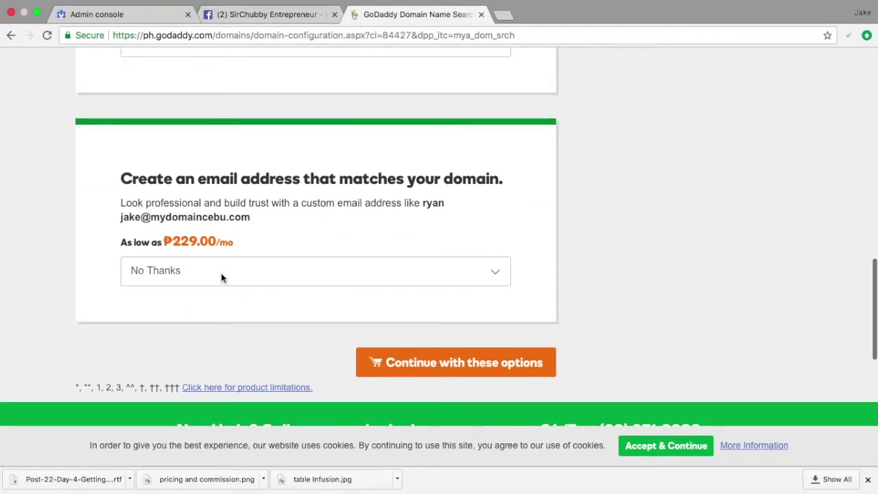
pyautogui.scroll(7, 222, 275)
pyautogui.scroll(-10, 222, 274)
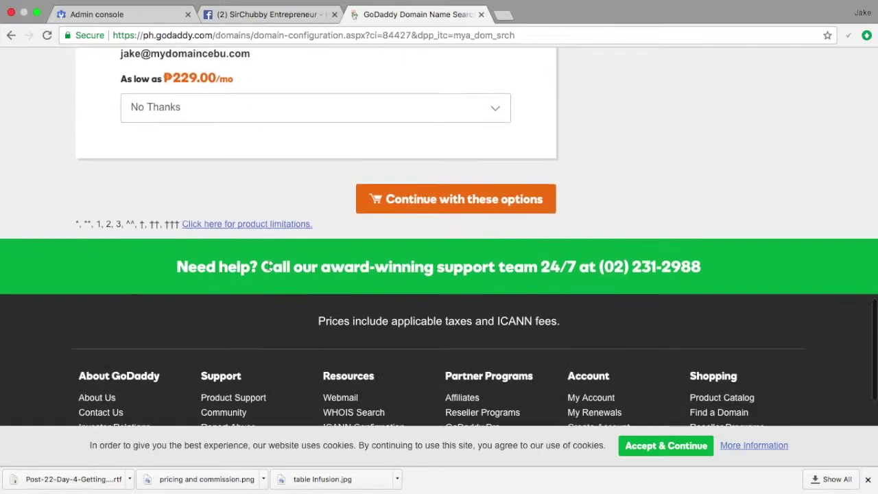
pyautogui.click(478, 214)
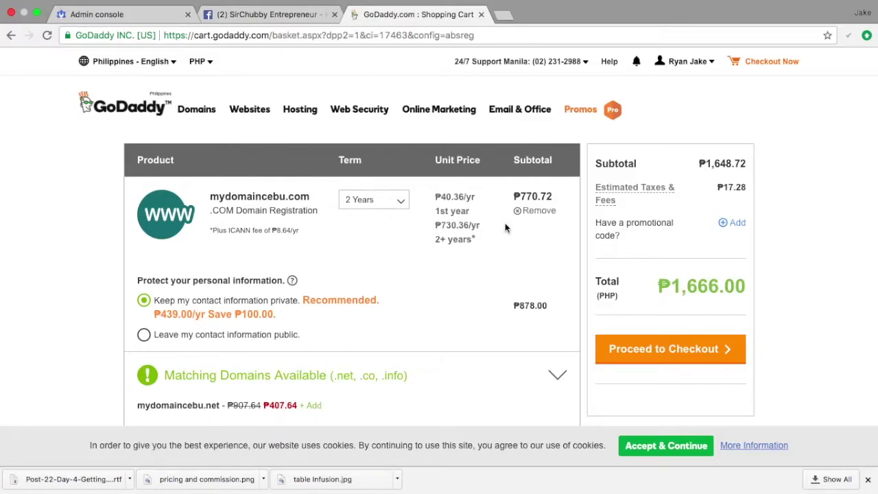
# - Set mydomaincebu.com to a 1 Year term with privacy kept (₱1,138.00) and proceed to checkout
pyautogui.click(383, 203)
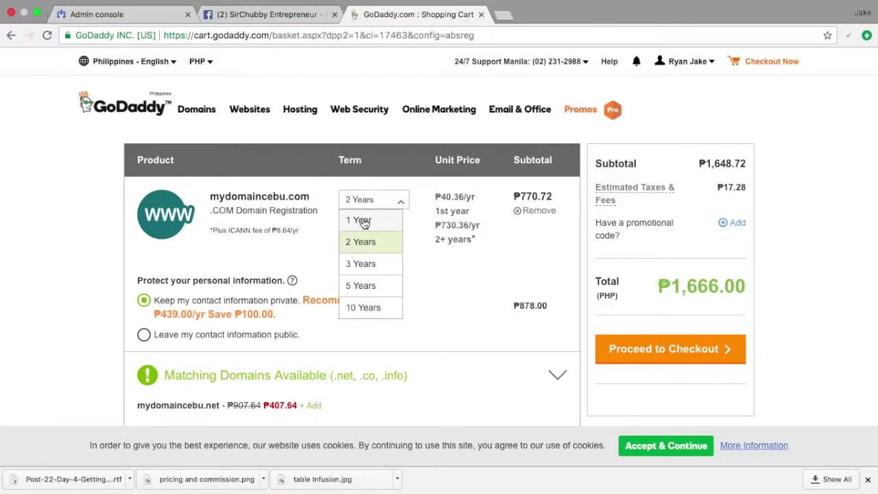
pyautogui.click(362, 221)
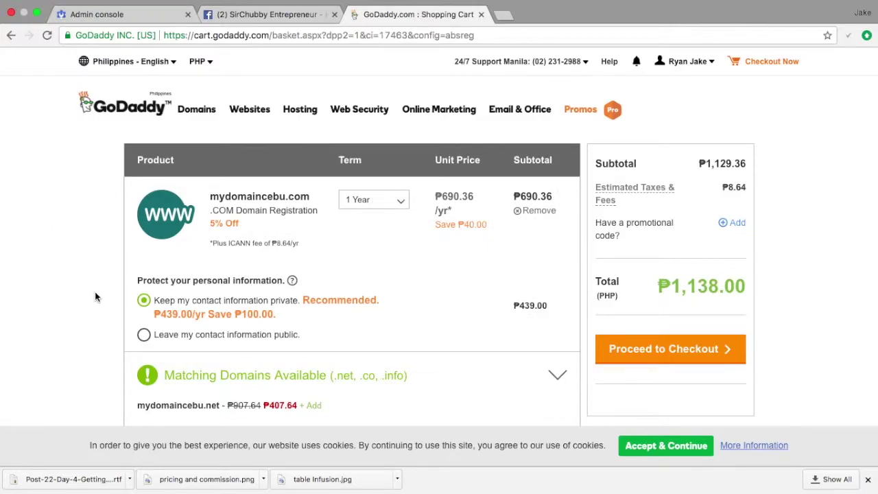
pyautogui.click(144, 303)
pyautogui.scroll(-7, 209, 319)
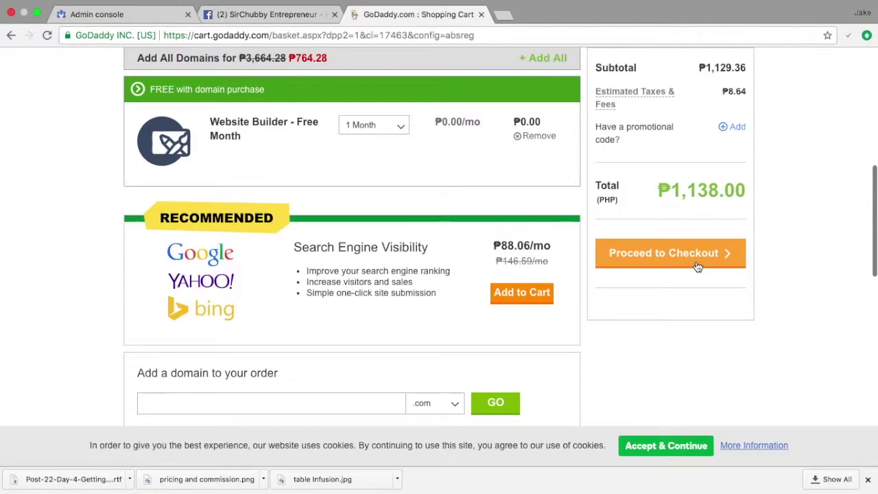
pyautogui.click(697, 266)
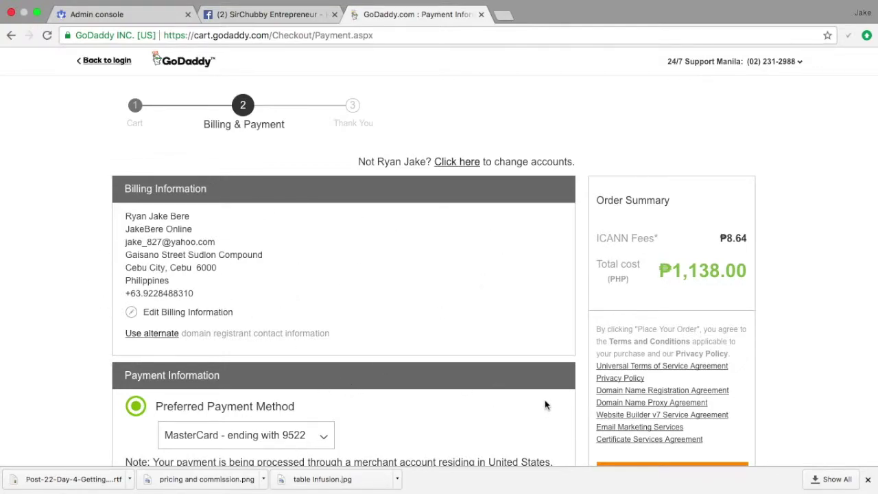
# - Review the Billing & Payment page's billing info, saved payment method and ₱1,138.00 total
pyautogui.scroll(-3, 545, 405)
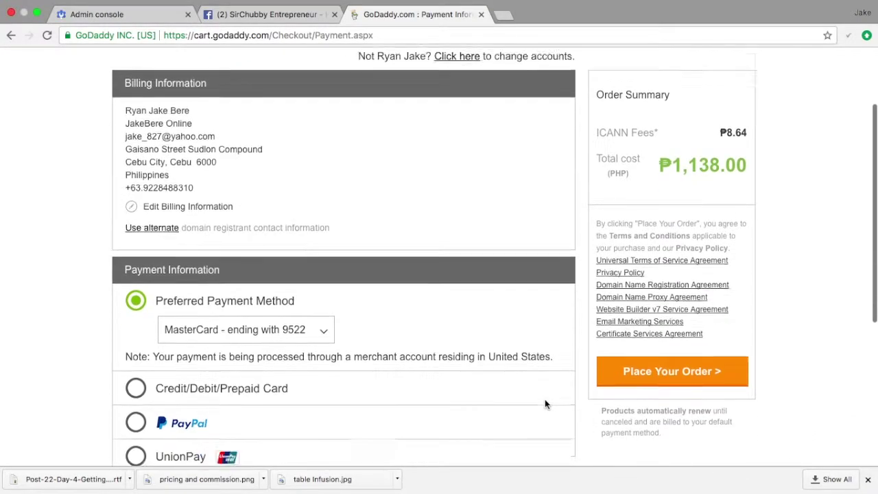
pyautogui.scroll(-1, 545, 399)
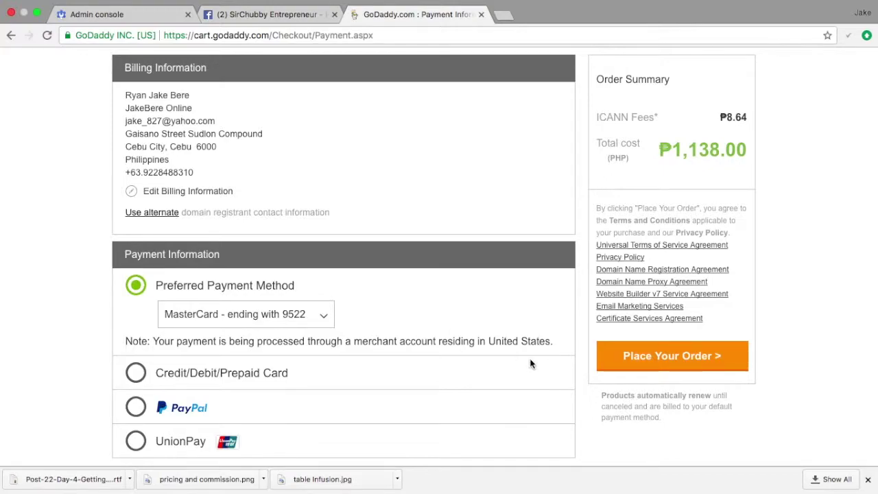
pyautogui.scroll(-3, 374, 327)
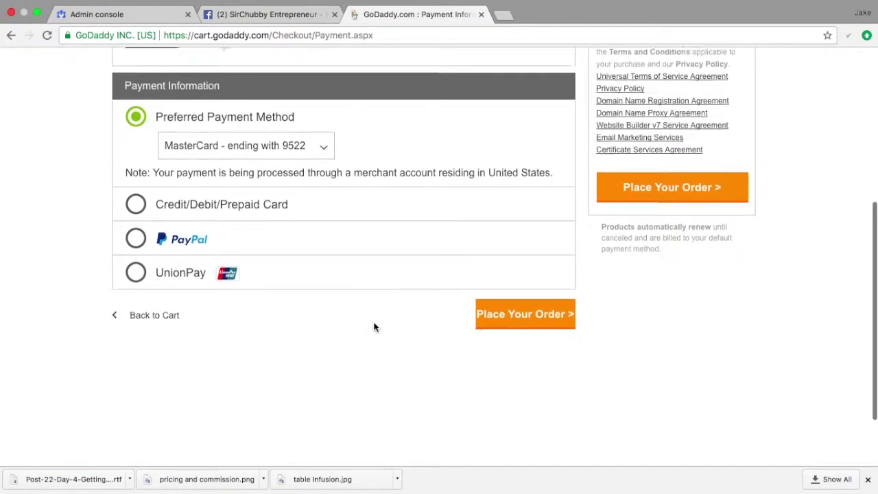
pyautogui.scroll(8, 343, 229)
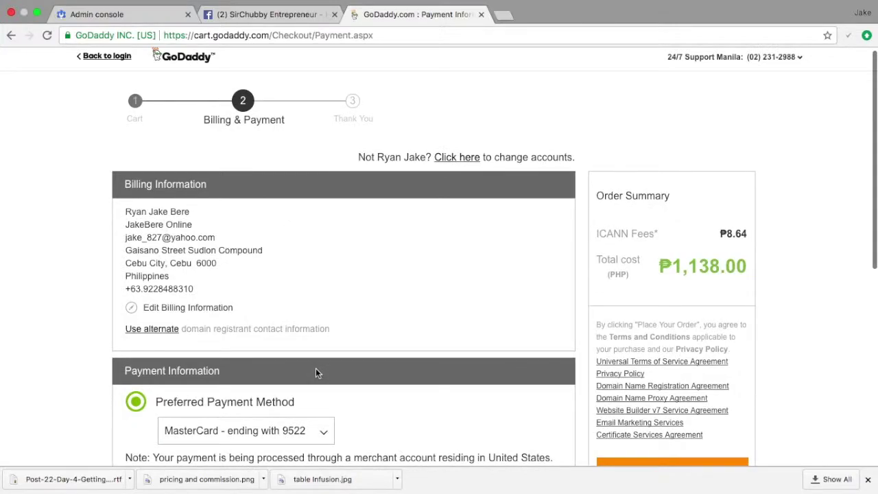
pyautogui.scroll(-3, 615, 296)
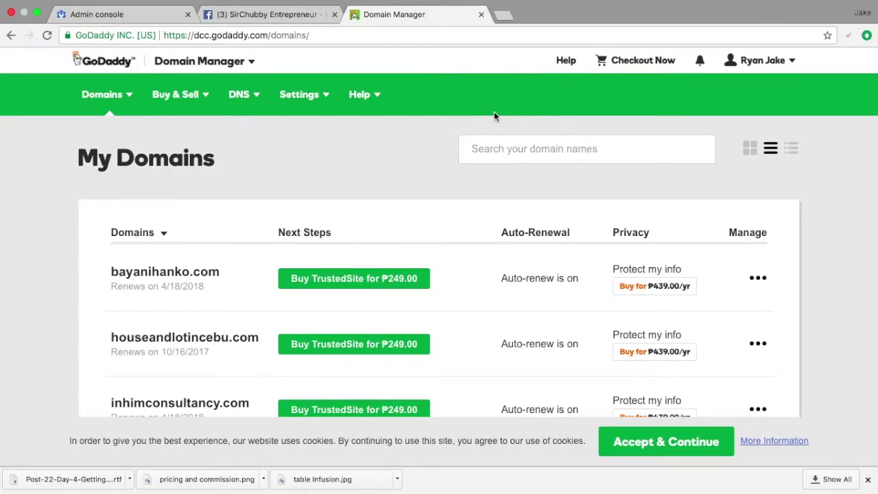
# - Open and close the account details dropdown on the My Domains page
pyautogui.click(792, 65)
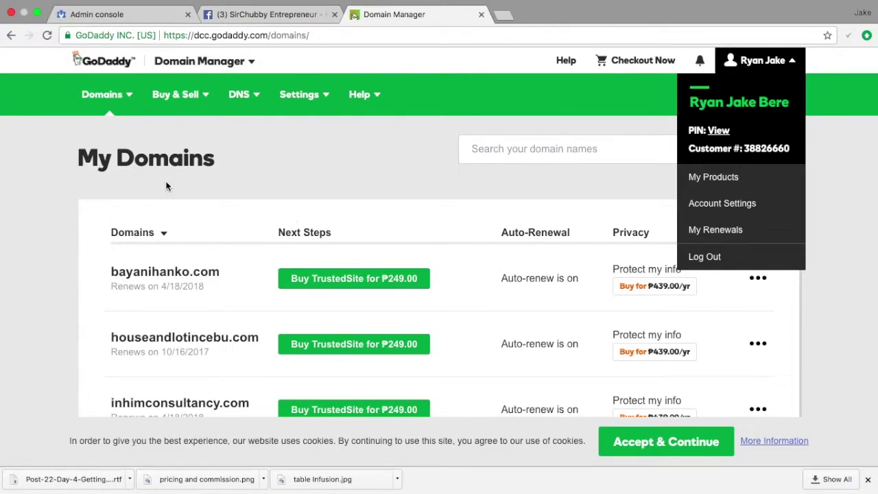
pyautogui.scroll(-5, 167, 182)
pyautogui.scroll(5, 166, 182)
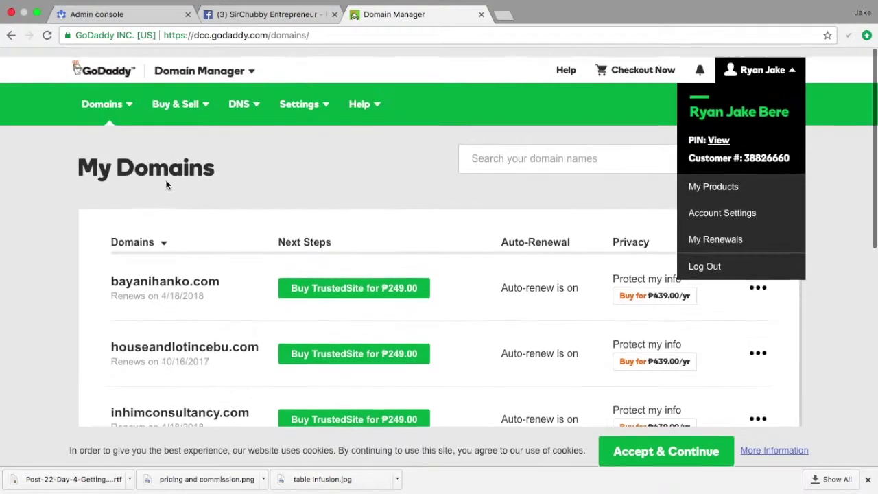
pyautogui.click(792, 58)
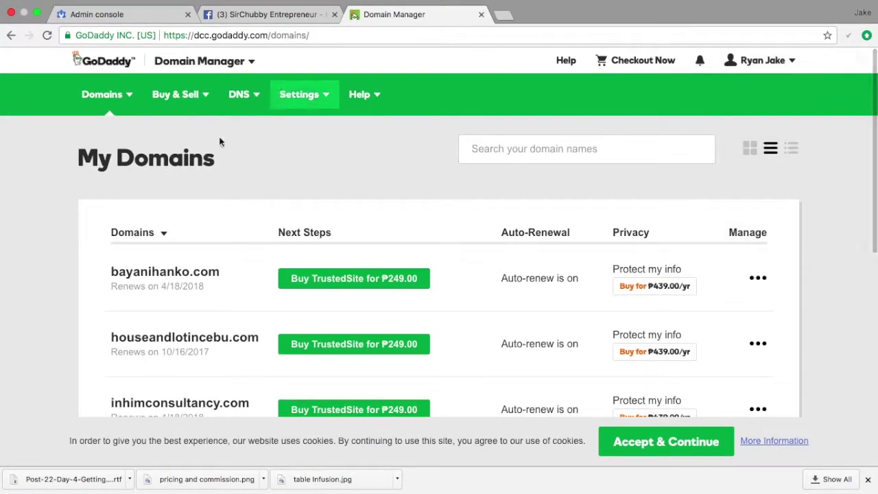